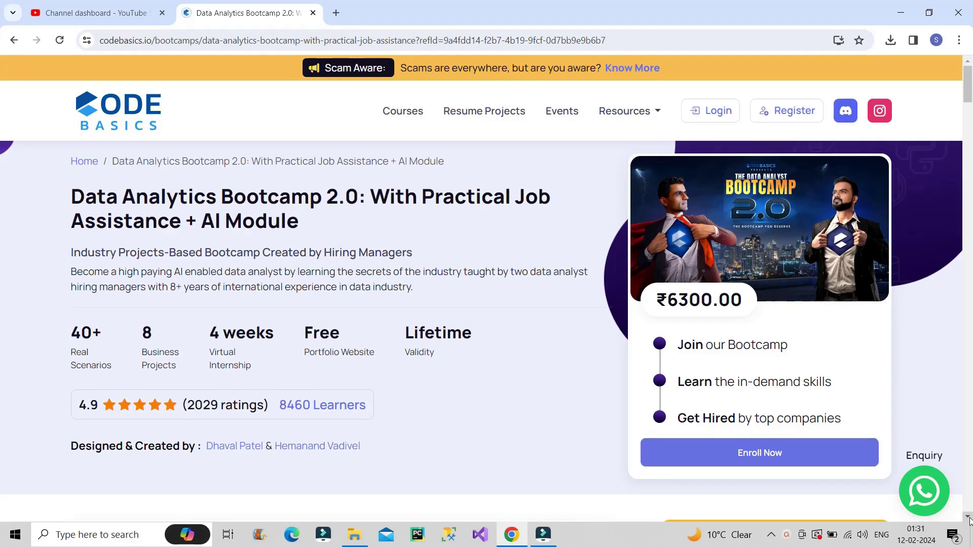
Scroll through the bootcamp page, then return to the Test format report's empty Page 2.
click(968, 517)
click(968, 516)
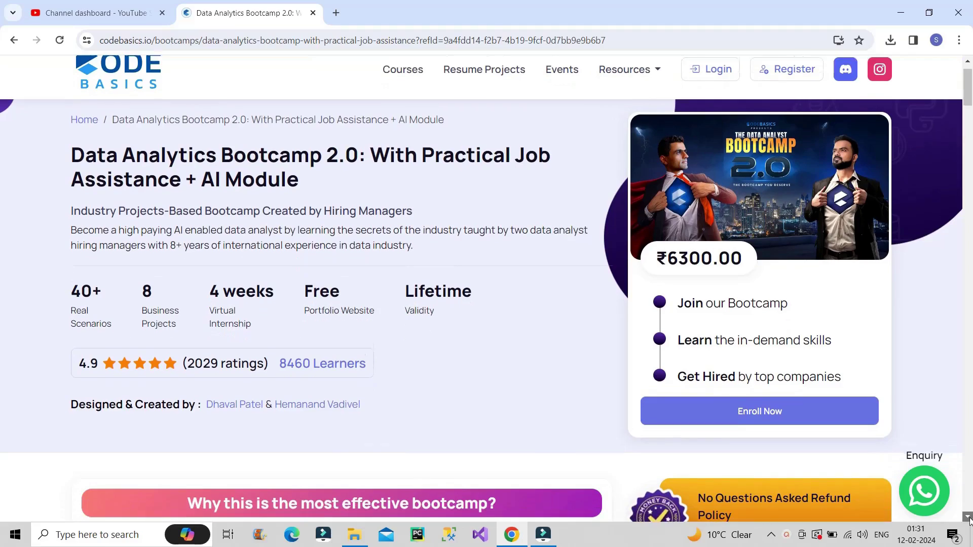
click(969, 517)
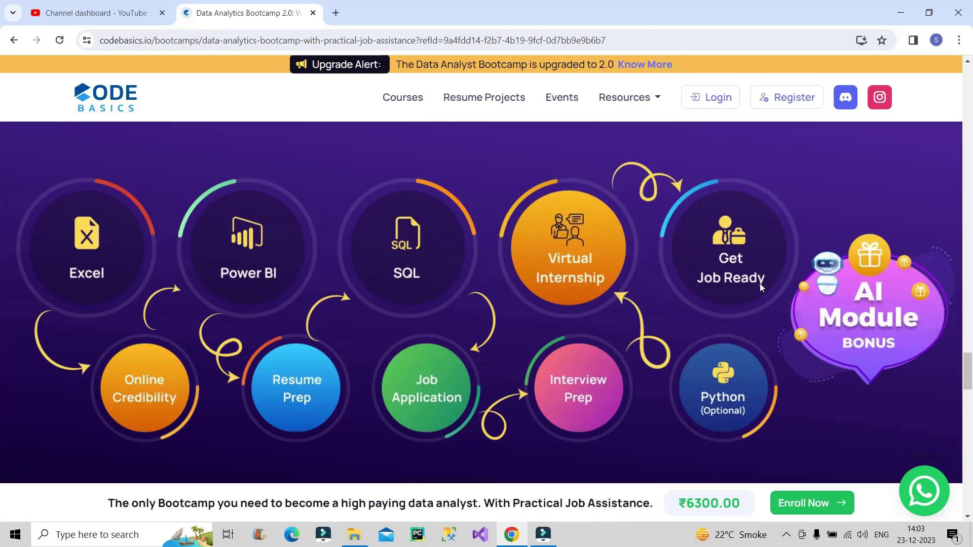
scroll(758, 284, up, 20)
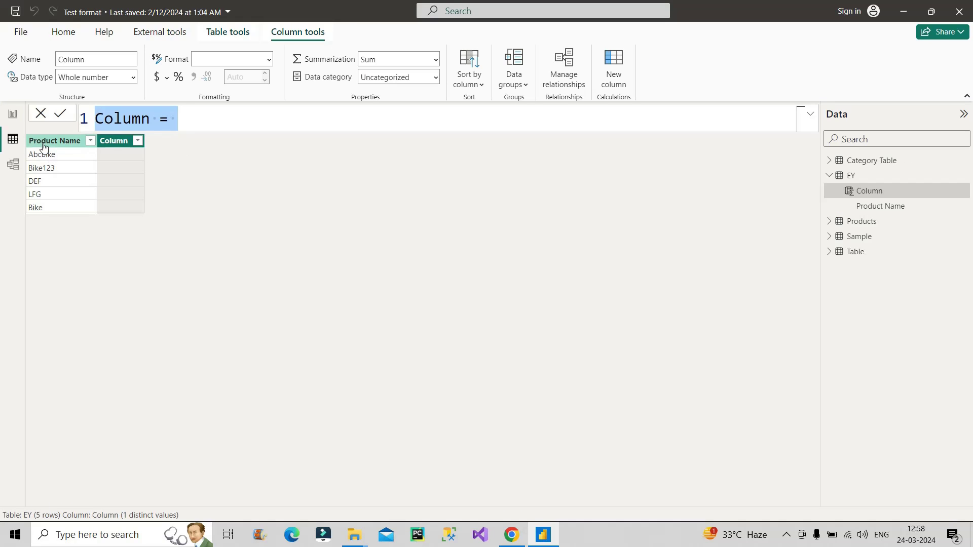
Enter the formula Category = CONTAINSSTRING(EY[Product Name],"Bike") in the formula bar.
text(Cat)
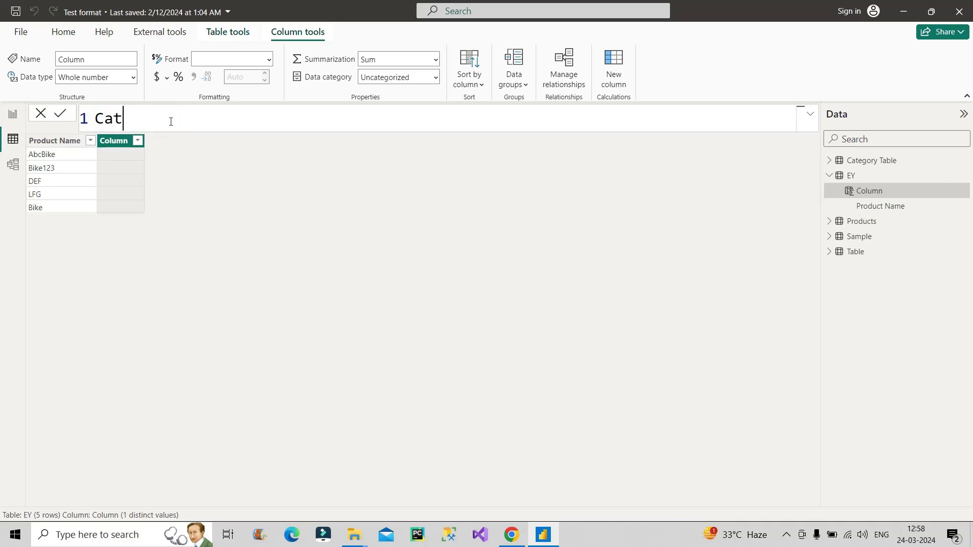
text(egory =)
text(conta)
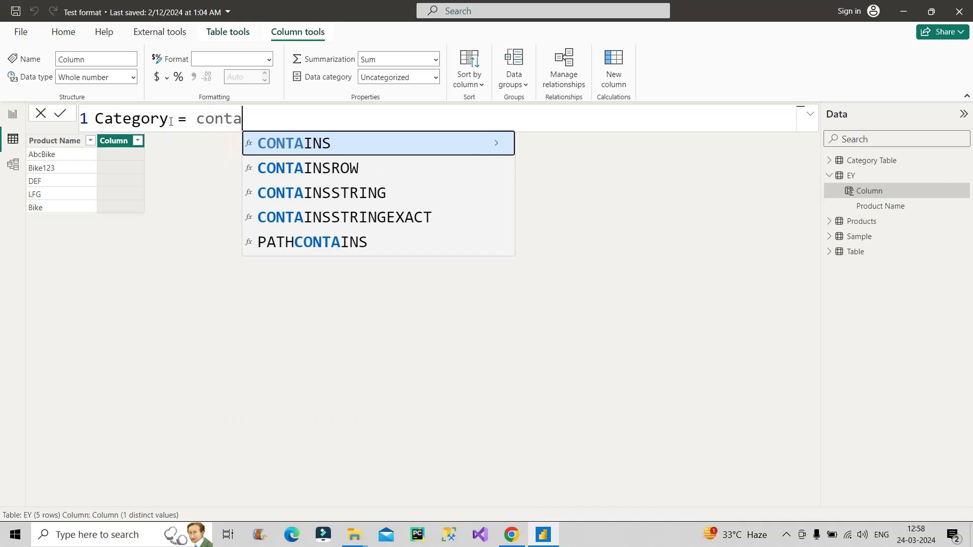
key(Down)
key(Down)
key(Tab)
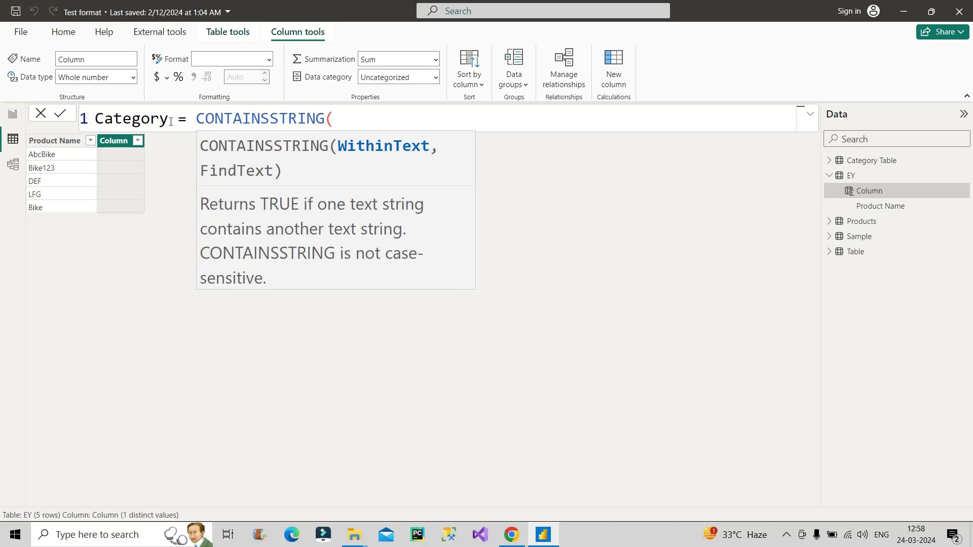
text(produ)
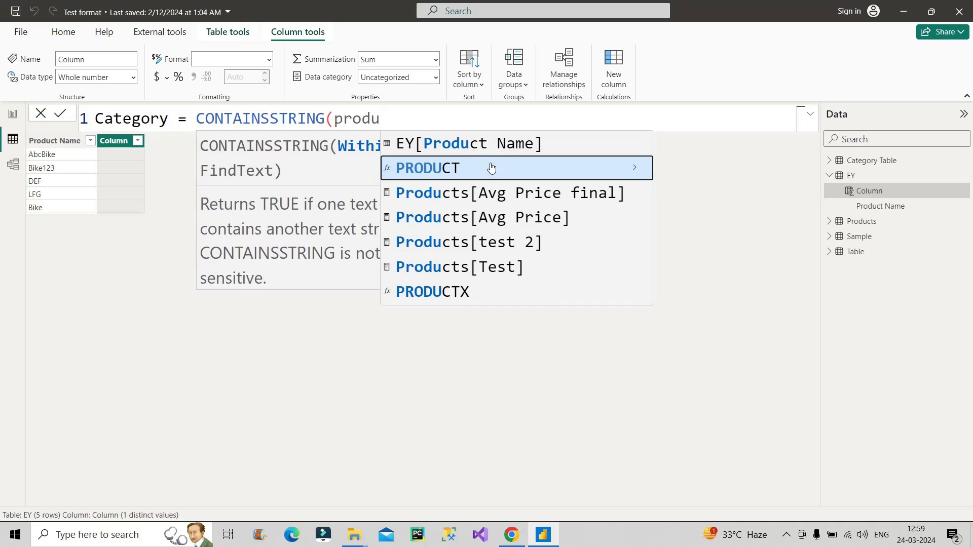
click(480, 147)
text(,)
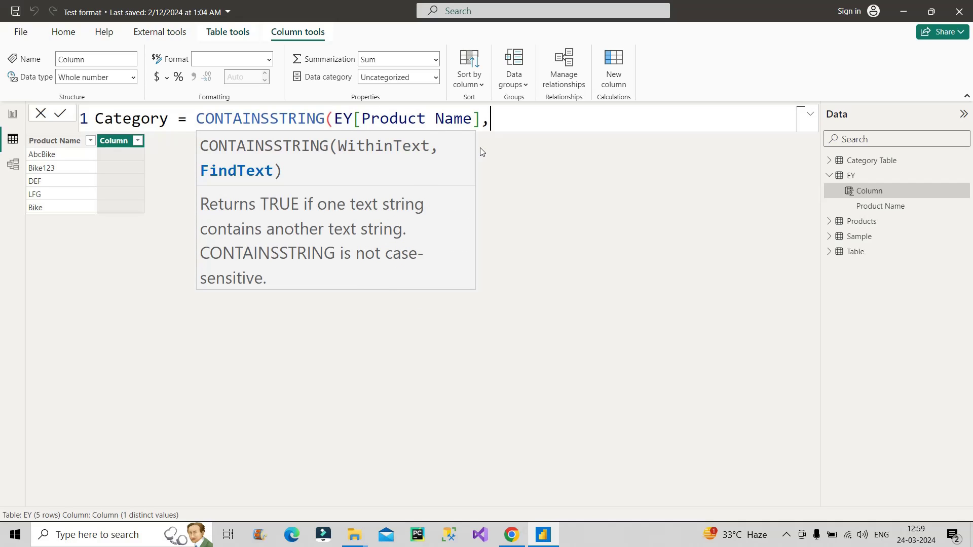
text("Bike"))
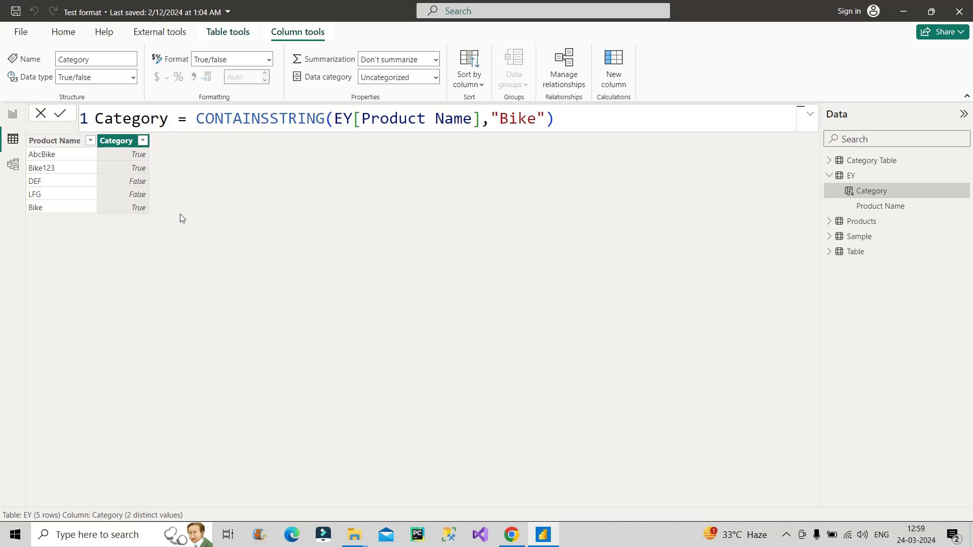
Wrap the CONTAINSSTRING test in SWITCH(TRUE(), …) inside the Category formula.
double_click(197, 128)
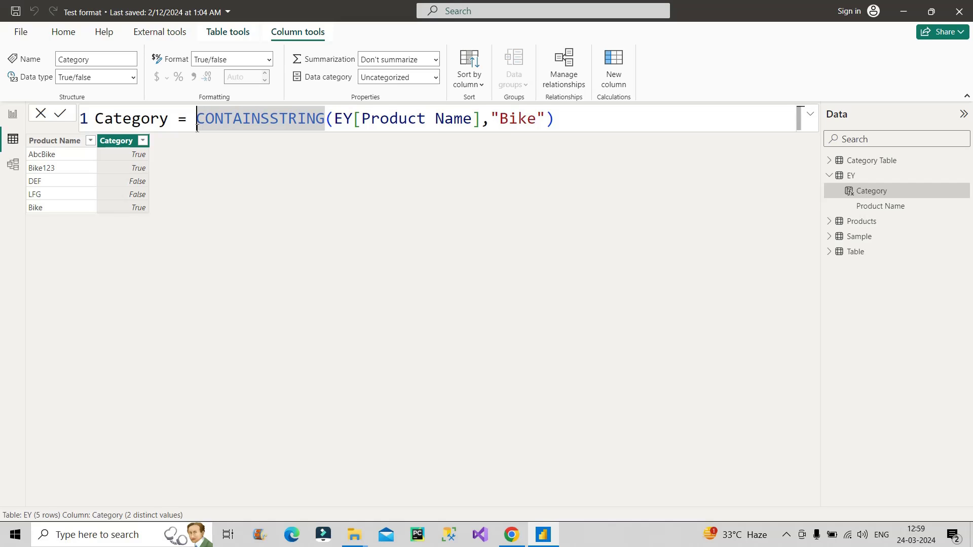
text(()
text(sw)
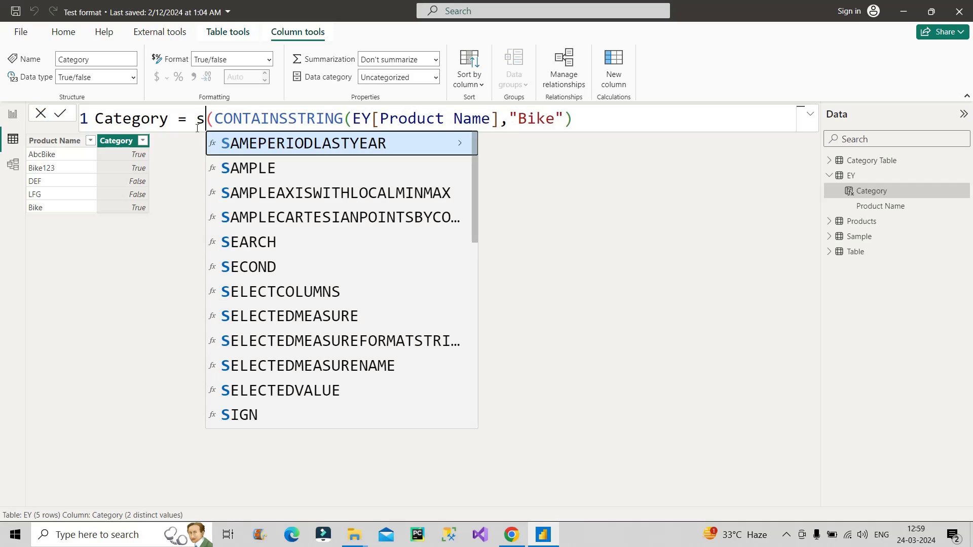
key(Tab)
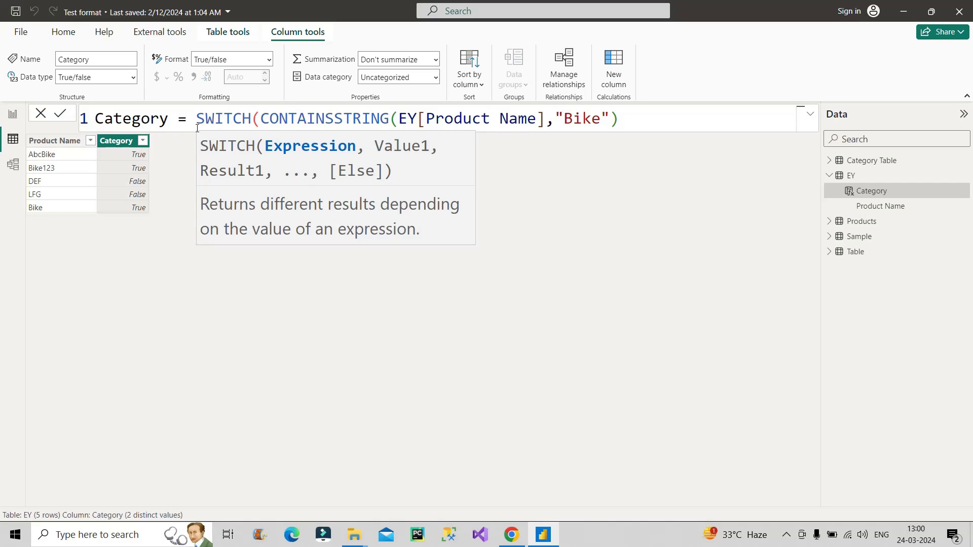
text(,)
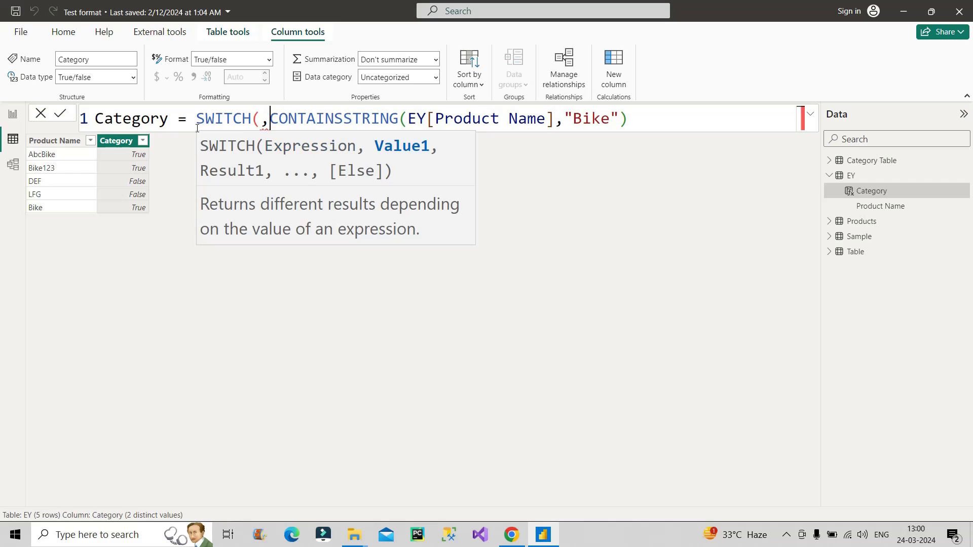
key(Left)
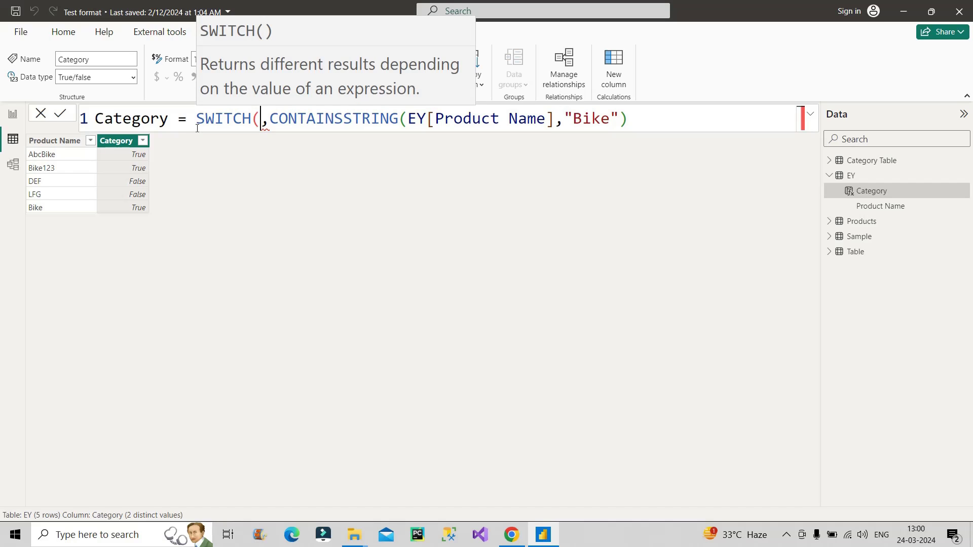
text(tru)
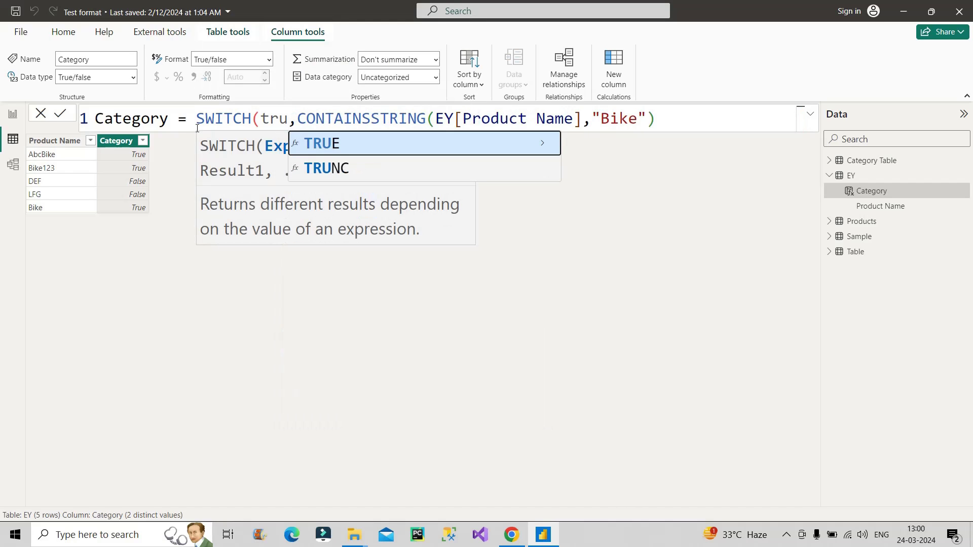
key(Tab)
text())
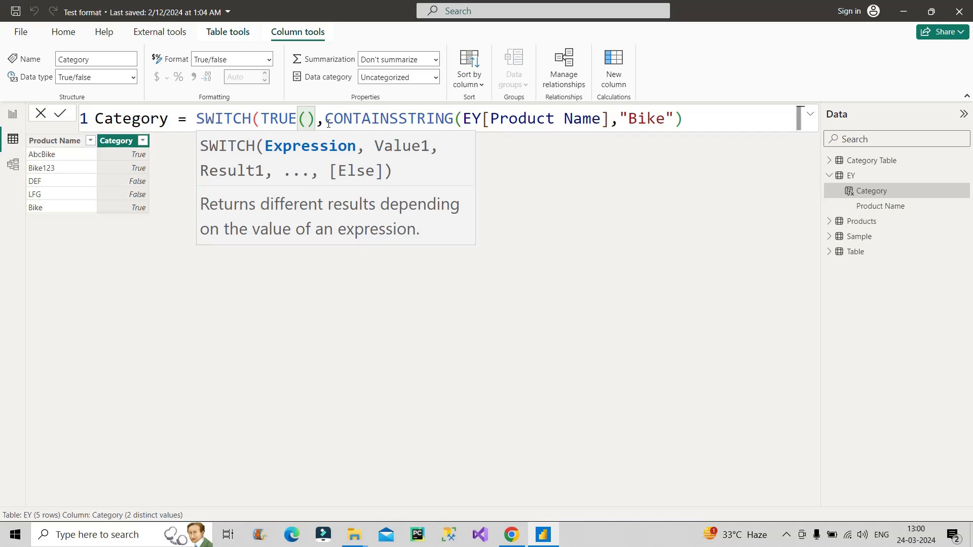
drag(326, 123, 685, 126)
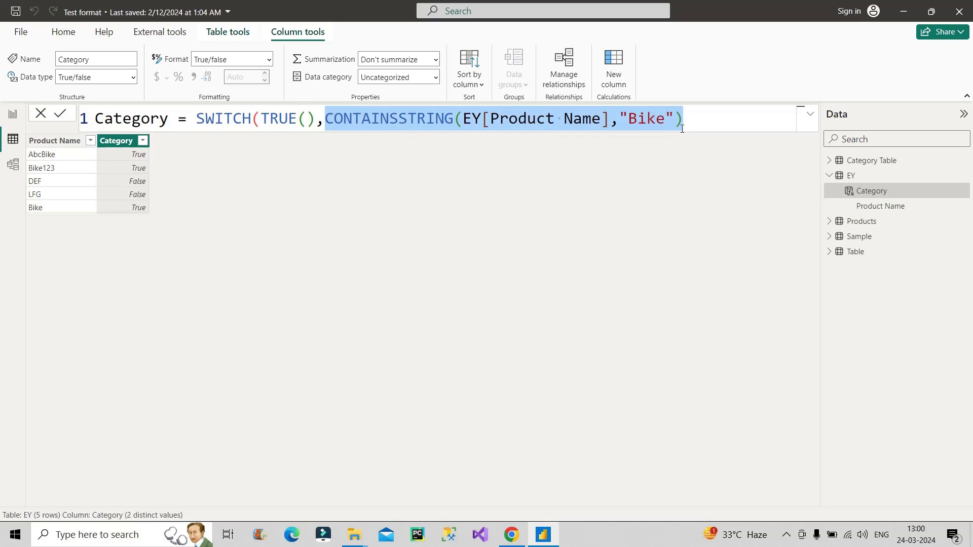
Complete the SWITCH formula with results "Bike" and "Accessories" and commit it.
click(686, 126)
text(,"B)
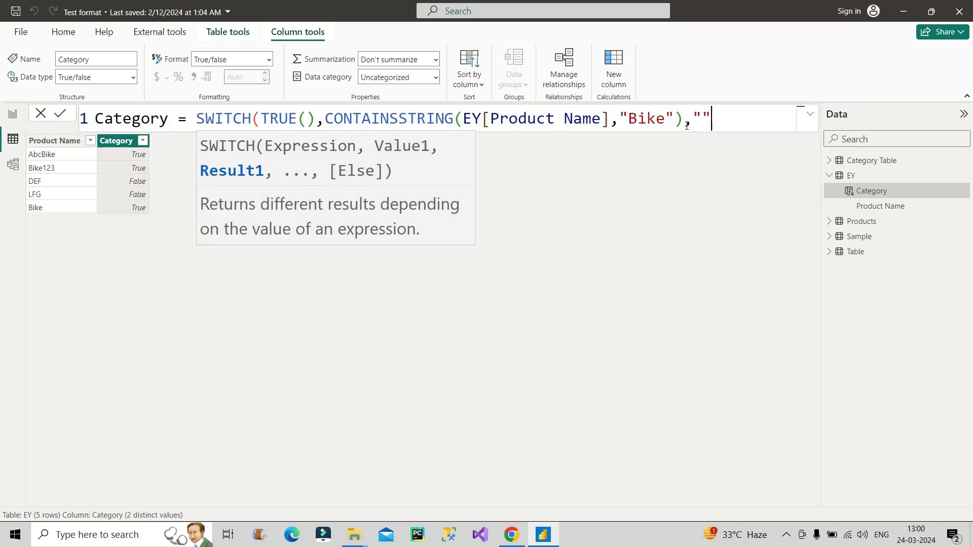
text(ike)
text(",)
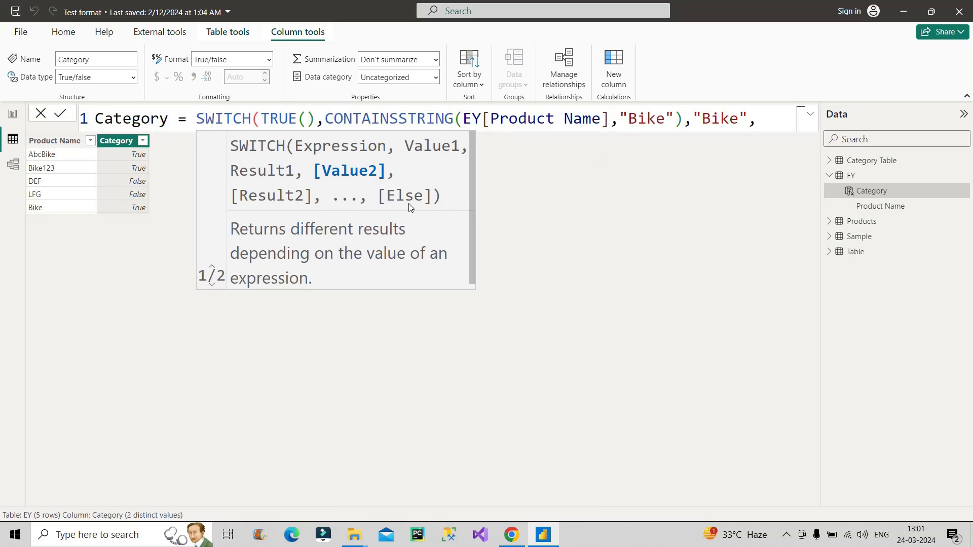
text("")
key(Left)
text(Access)
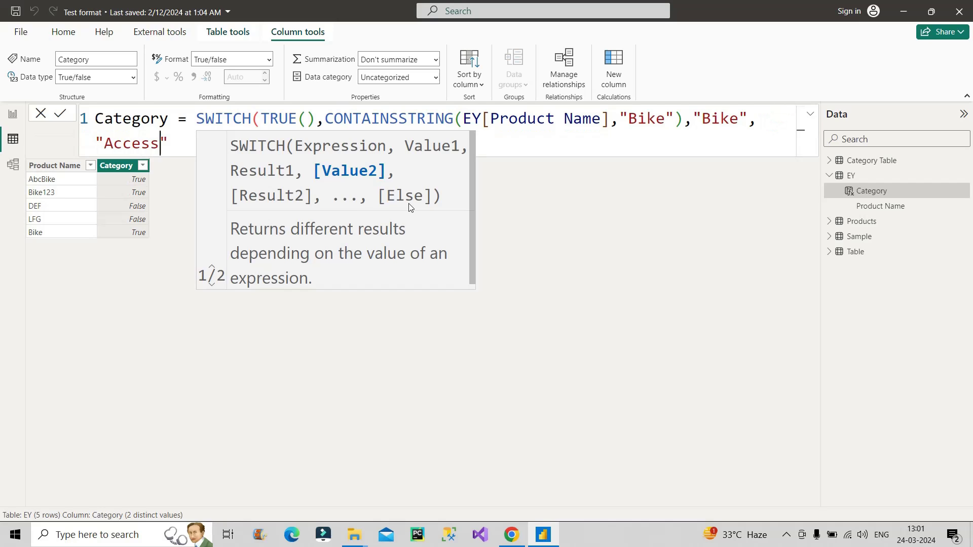
text(ories)
click(236, 152)
text())
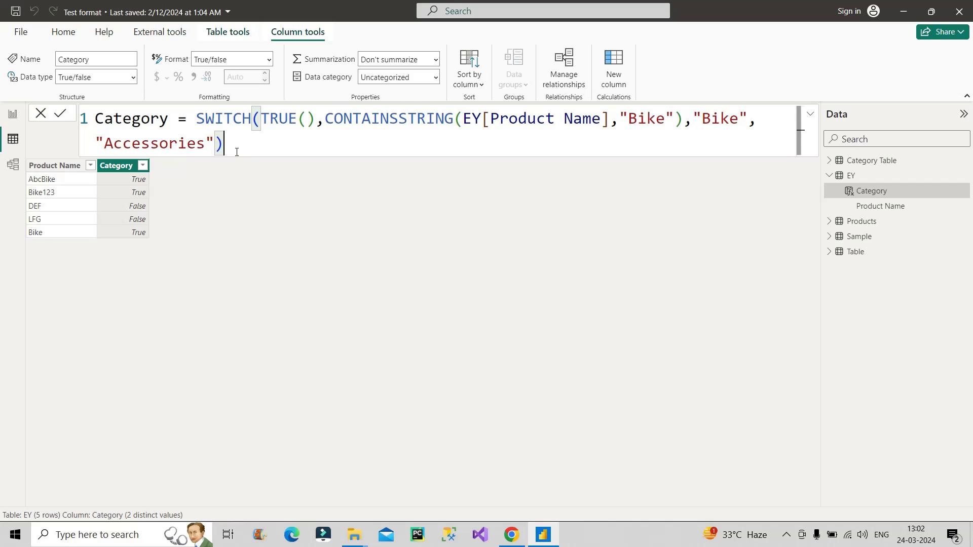
key(Return)
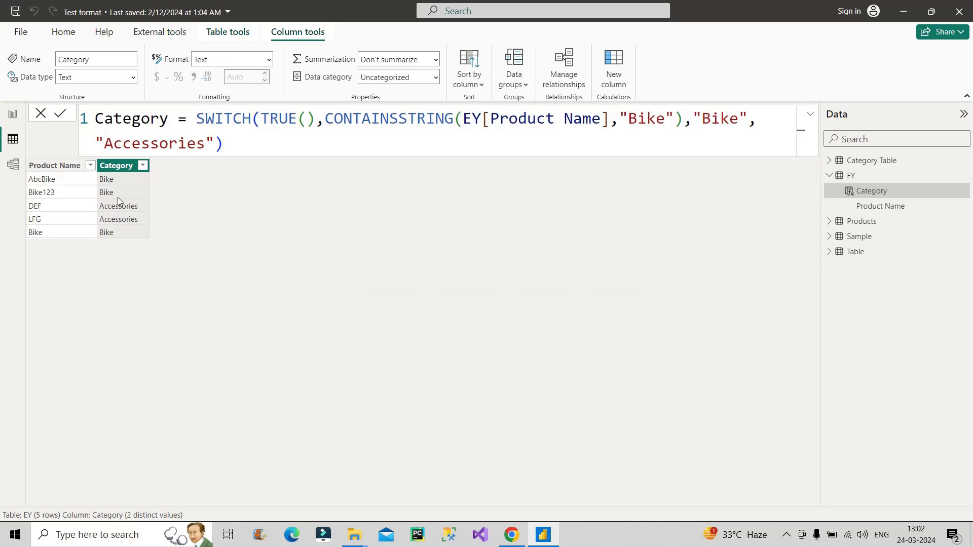